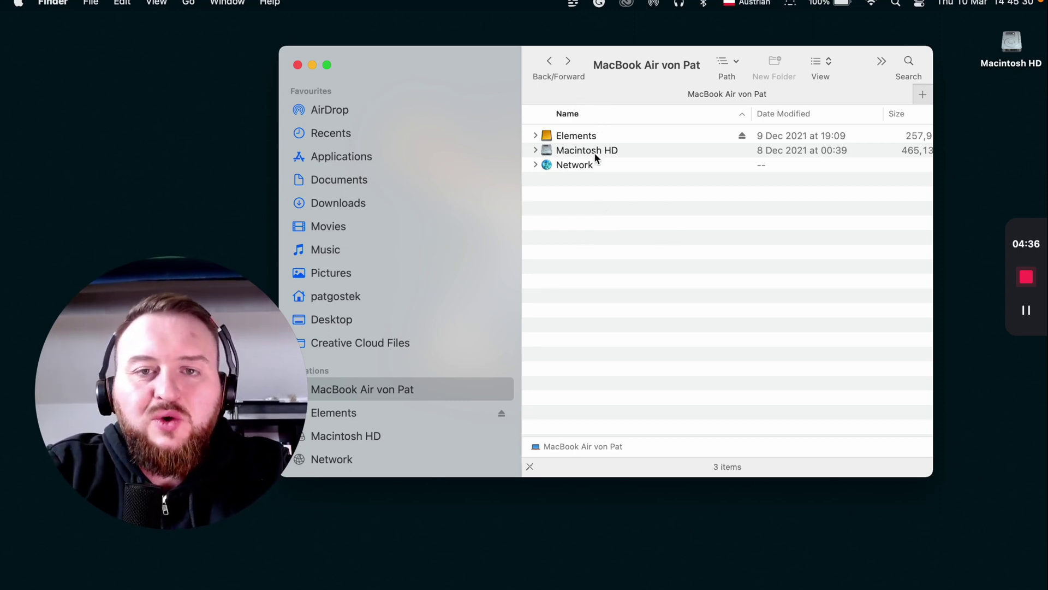
- Open the Elements drive, view its two Western Digital installer files, and bring up the drive's shortcut menu
double_click(569, 142)
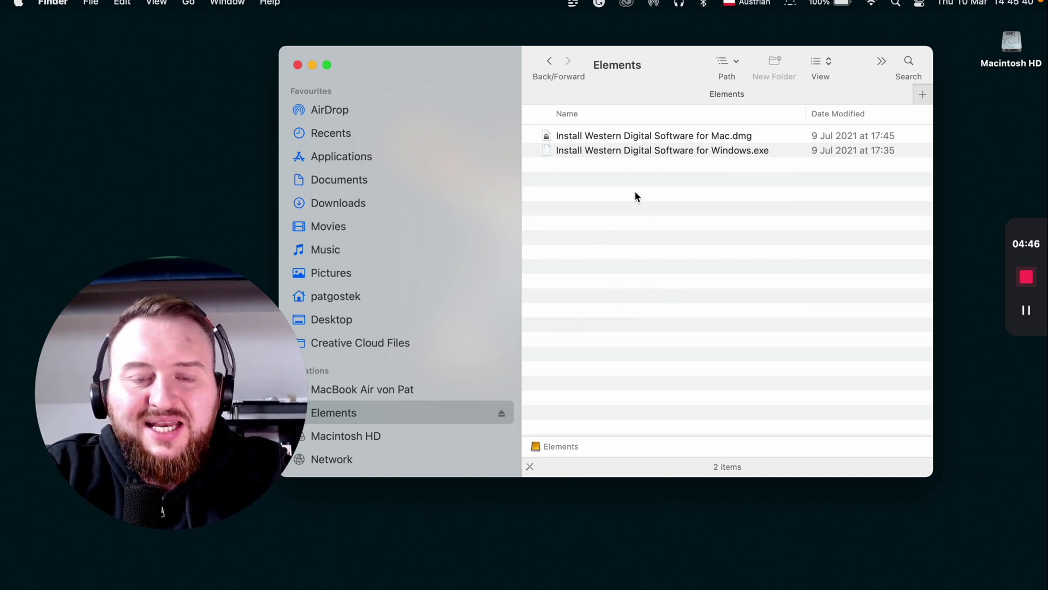
key("Down")
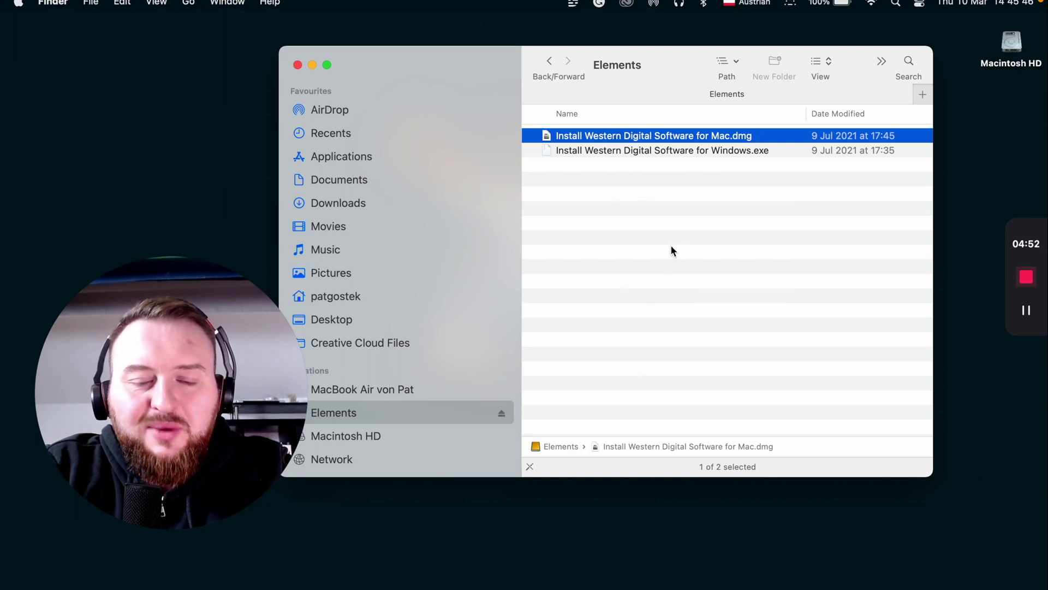
left_click(642, 361)
right_click(637, 335)
right_click(657, 228)
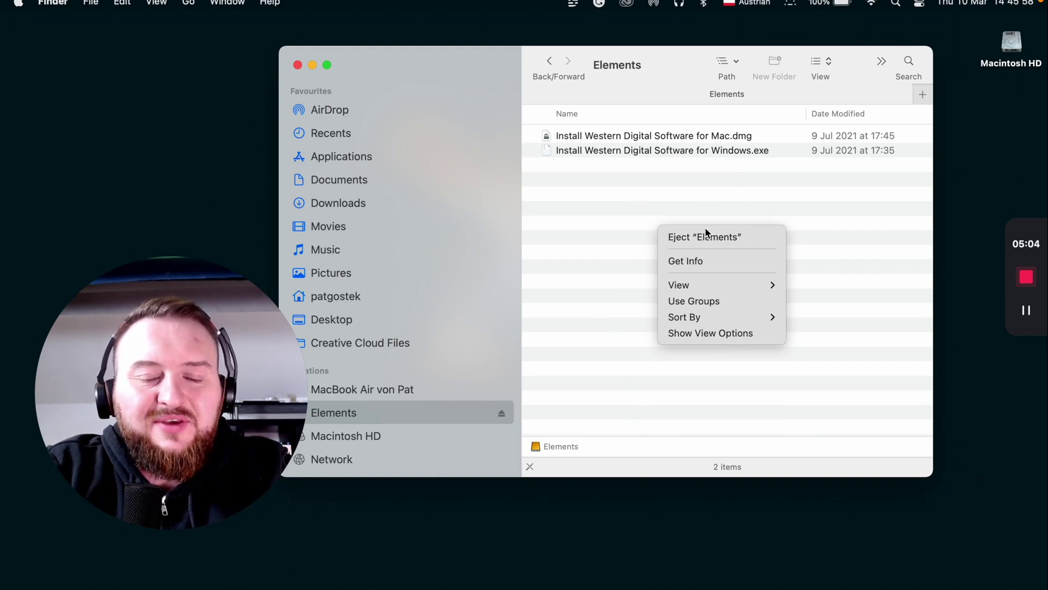
left_click(688, 262)
left_click_drag(68, 28, 547, 83)
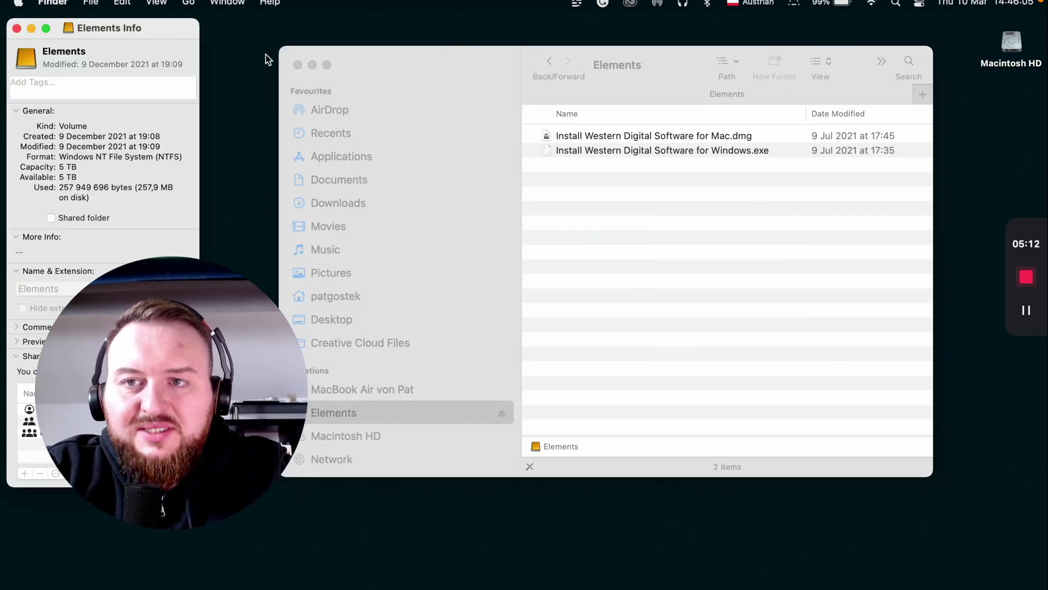
left_click_drag(183, 28, 792, 95)
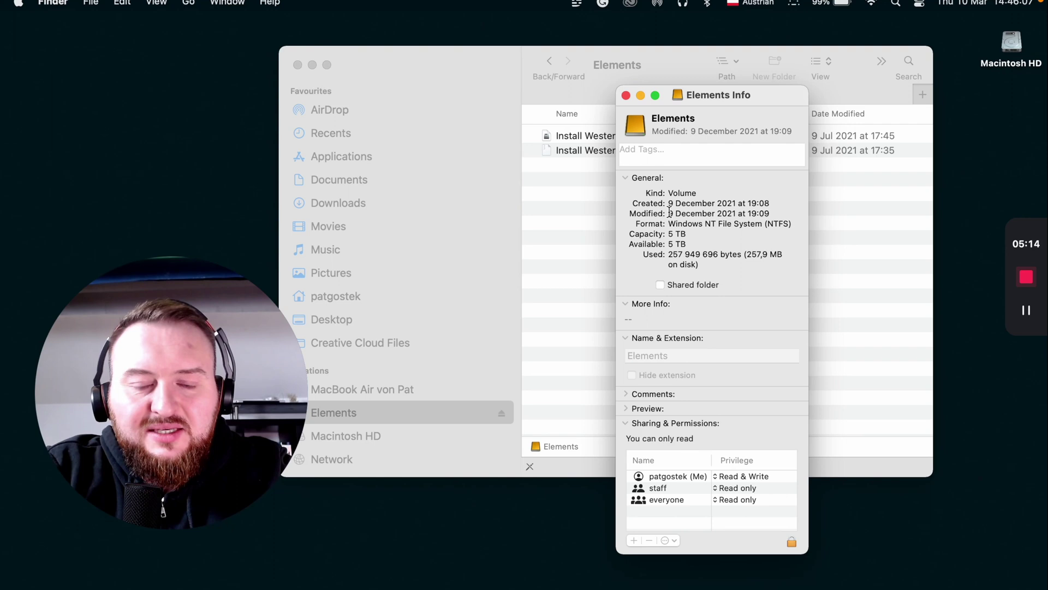
left_click_drag(668, 225, 806, 230)
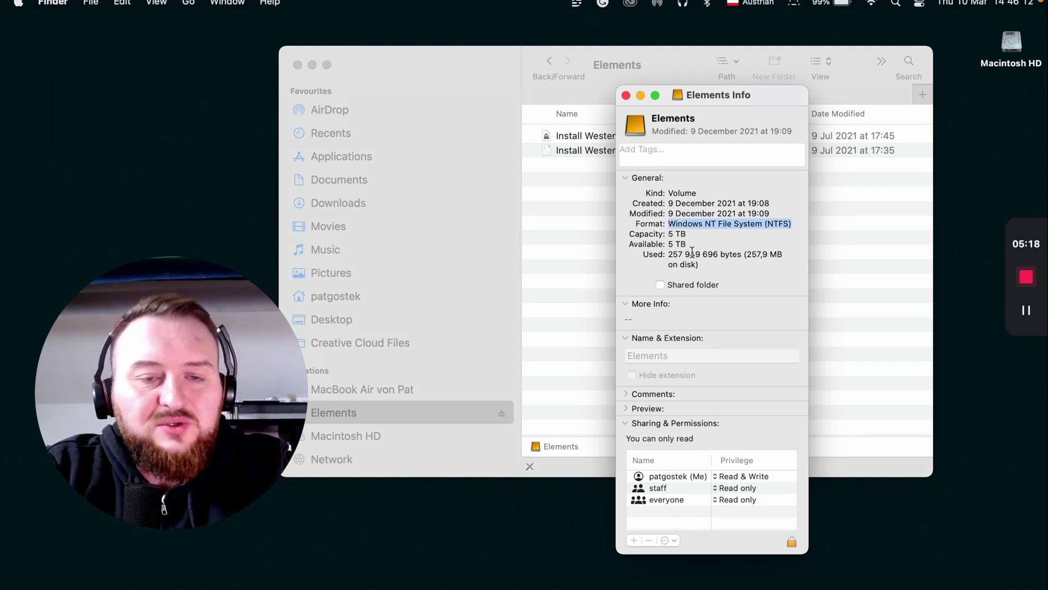
left_click(626, 95)
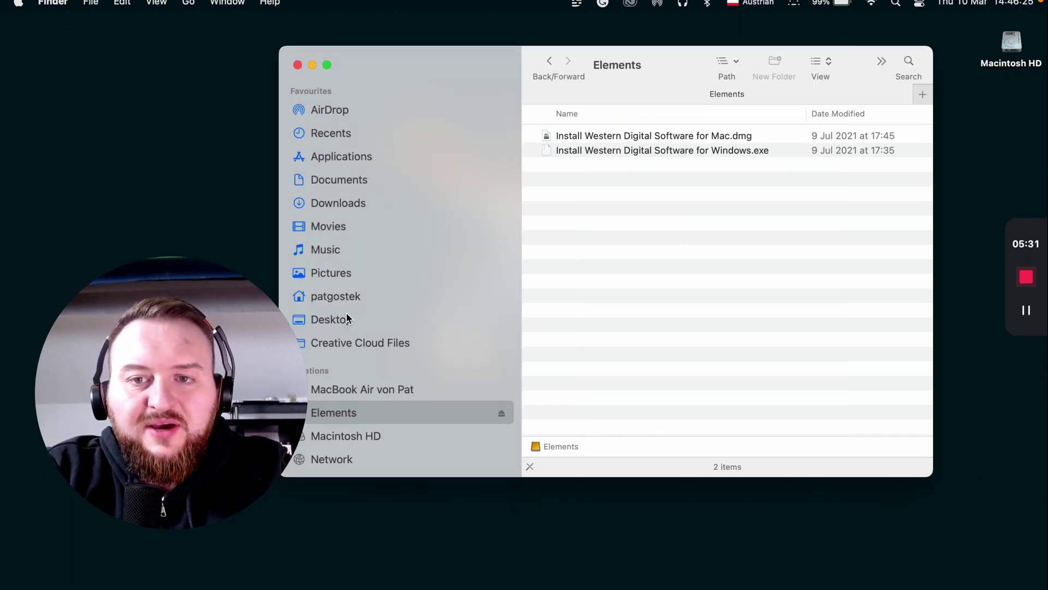
left_click(347, 318)
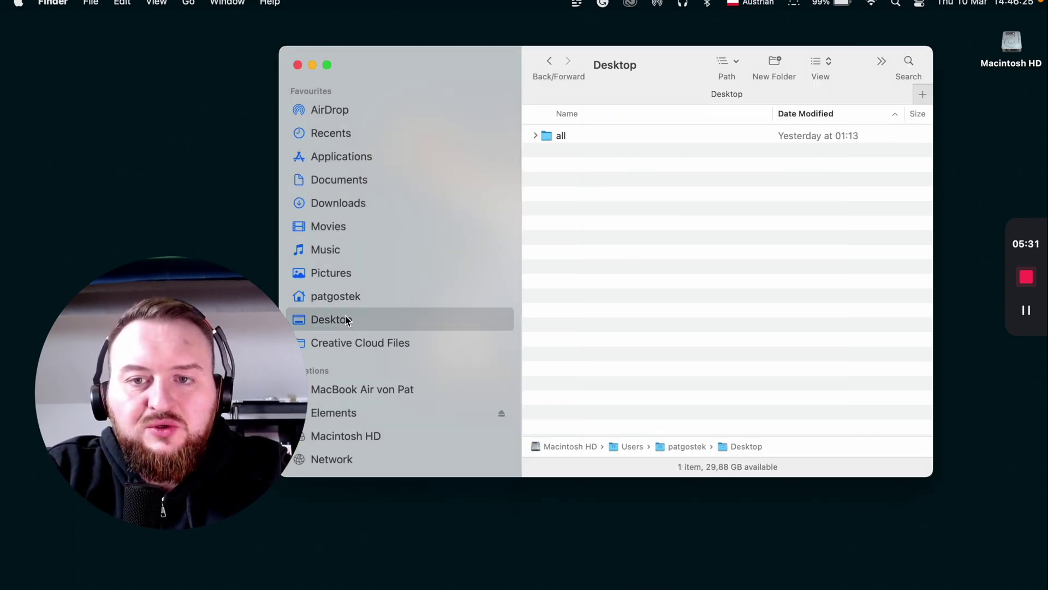
right_click(597, 256)
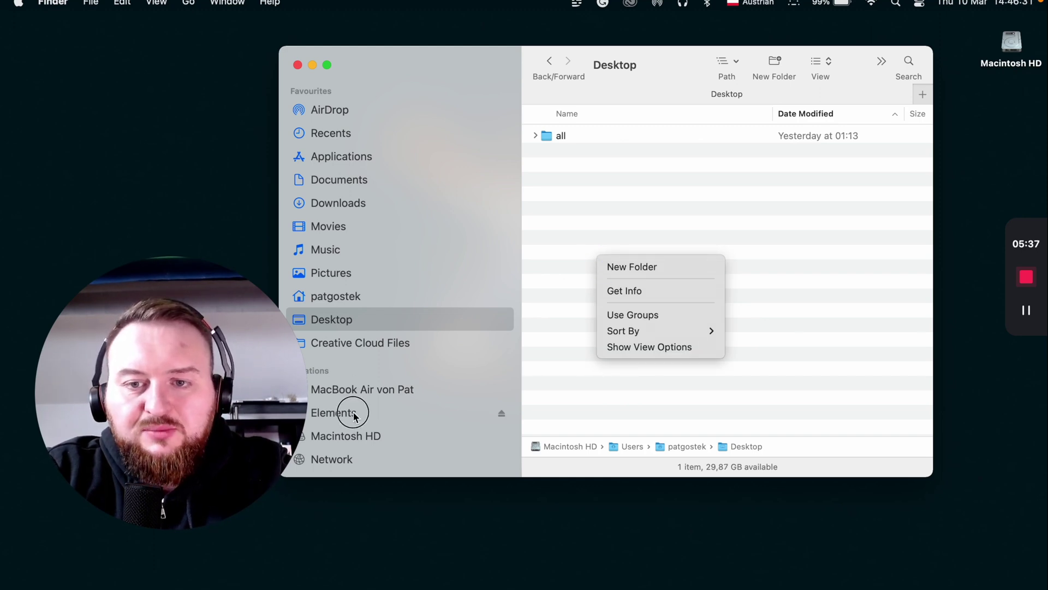
left_click(351, 412)
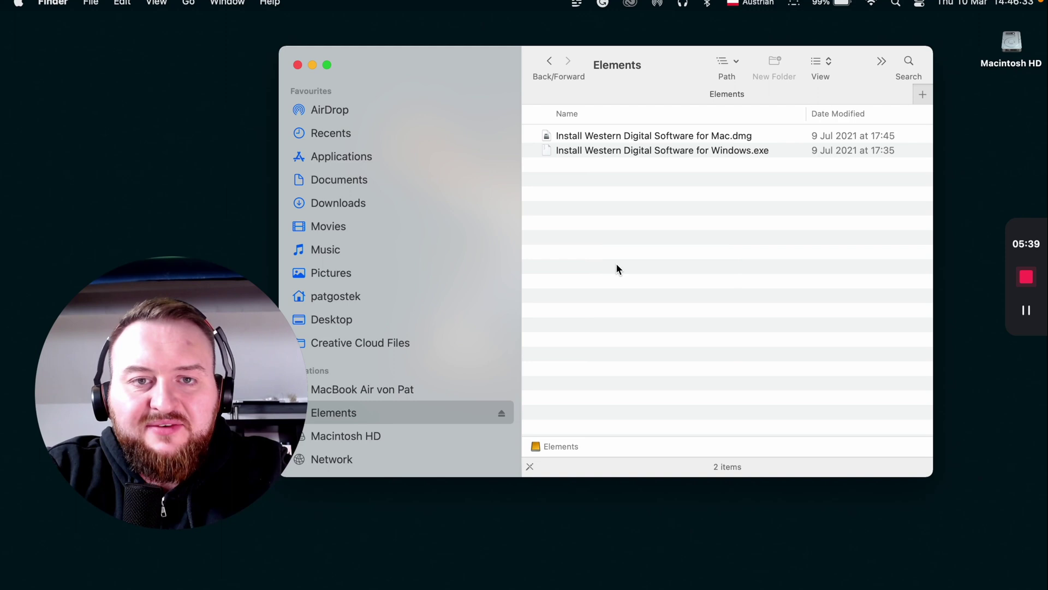
- Launch Disk Utility by searching 'disk' in Spotlight
key("super+space")
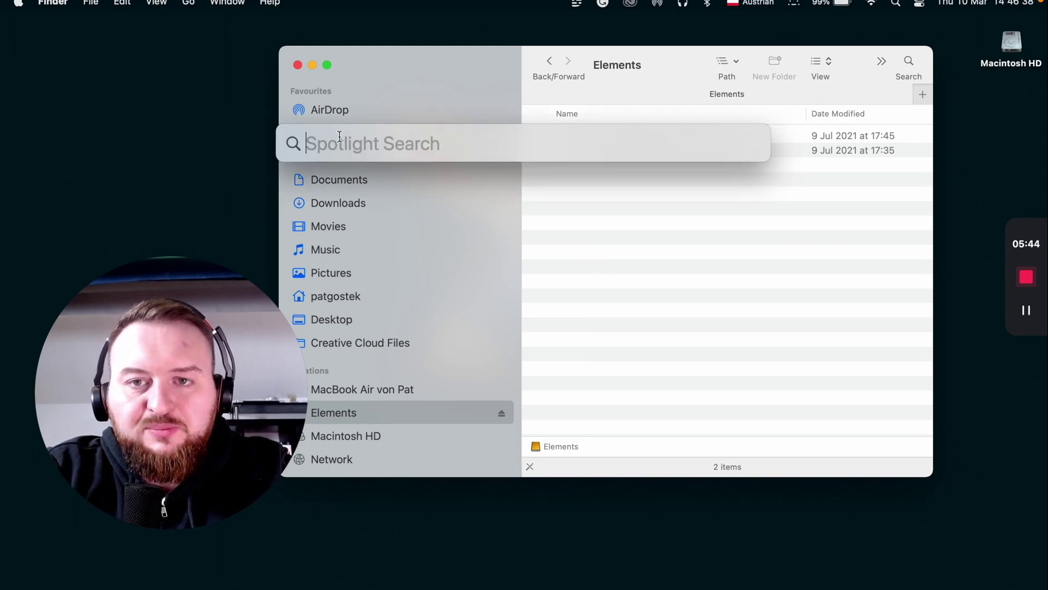
left_click(896, 5)
left_click(896, 4)
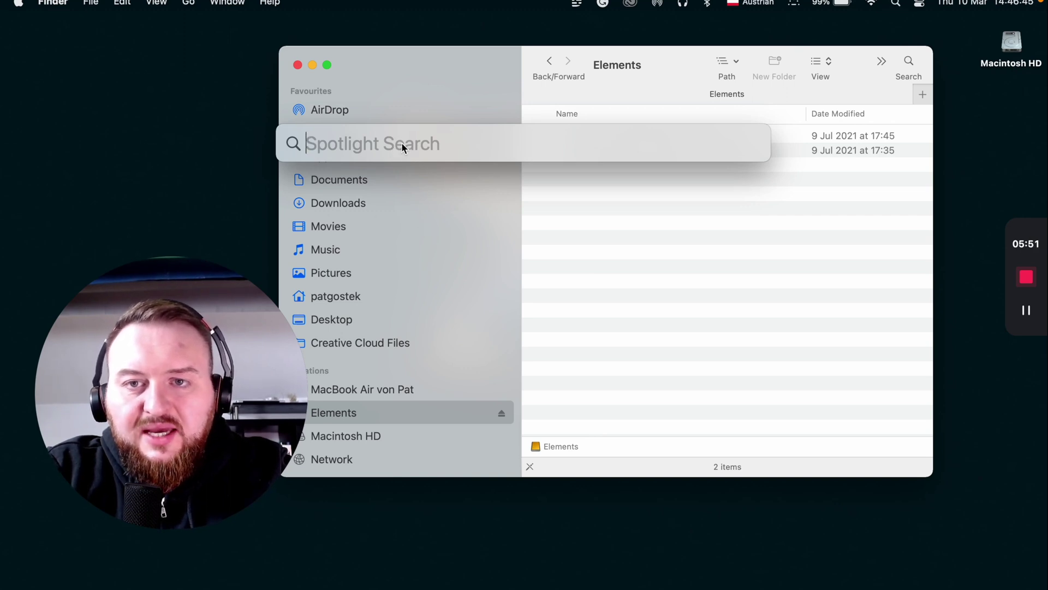
type("disk")
key("Return")
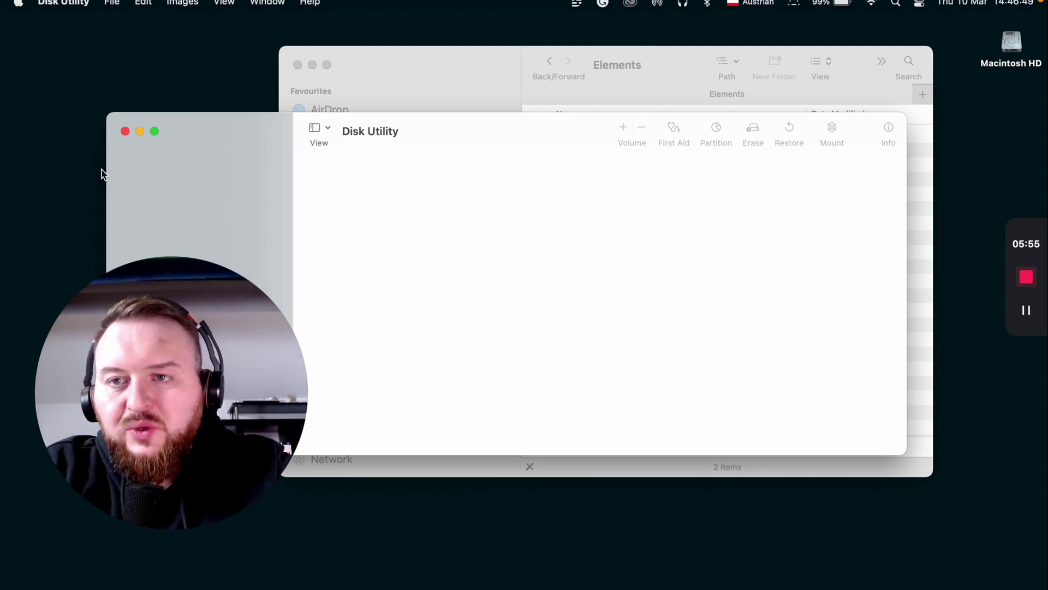
- Resize and reposition the Disk Utility window and show its sidebar listing all drives
left_click_drag(105, 171, 371, 201)
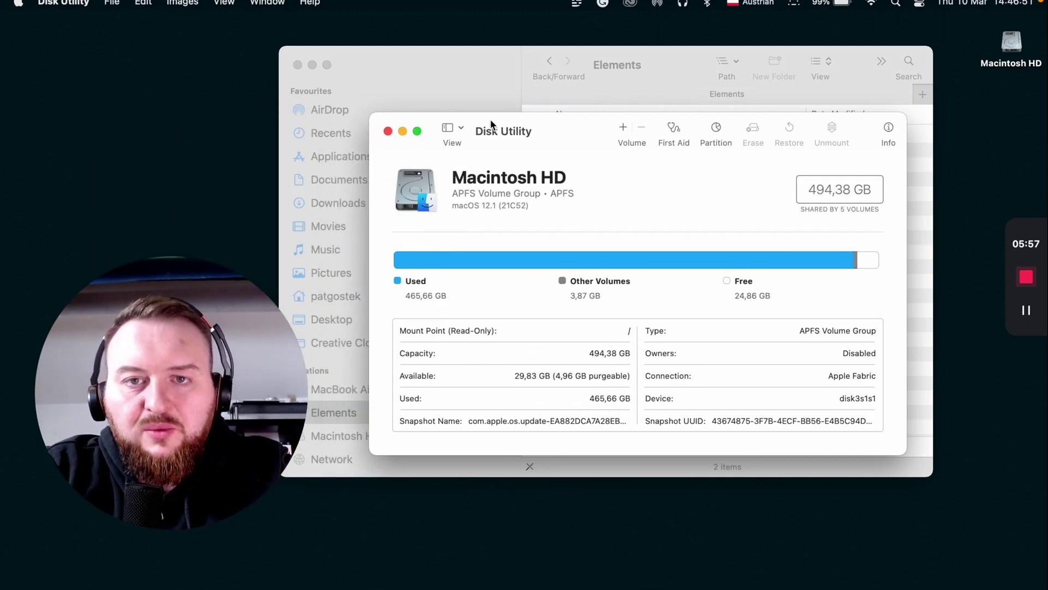
left_click(454, 129)
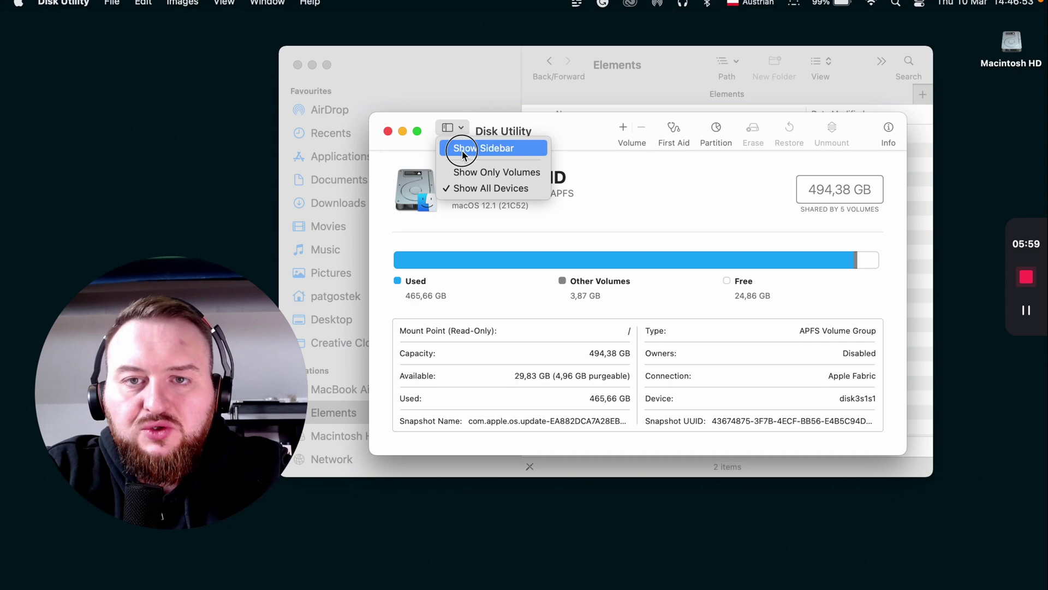
left_click(462, 149)
left_click_drag(456, 142, 569, 75)
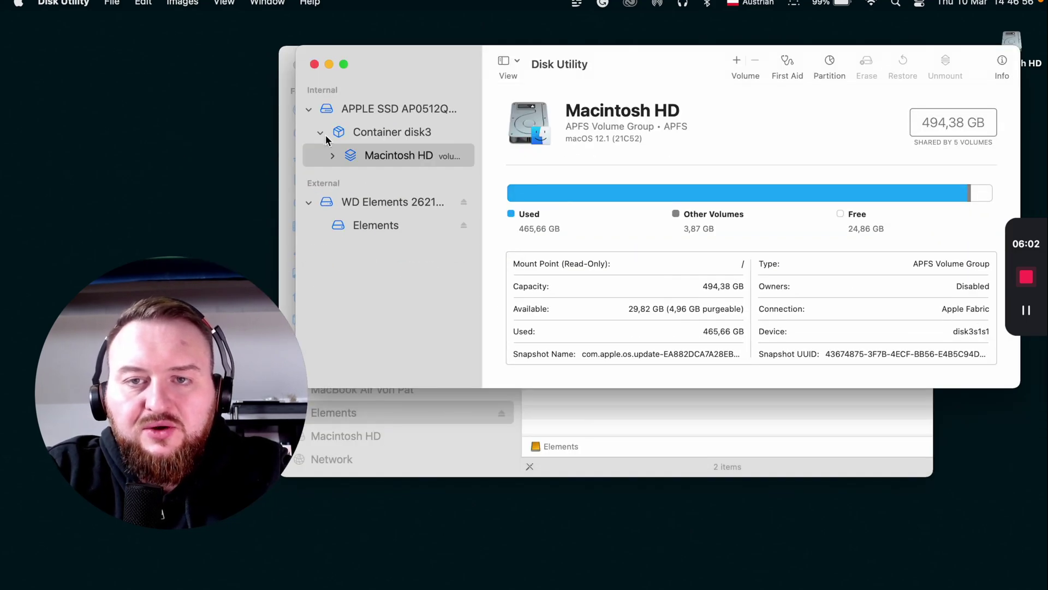
- Inspect the Apple SSD, the WD Elements drive and its NTFS volume, toggling the device listing
left_click(381, 108)
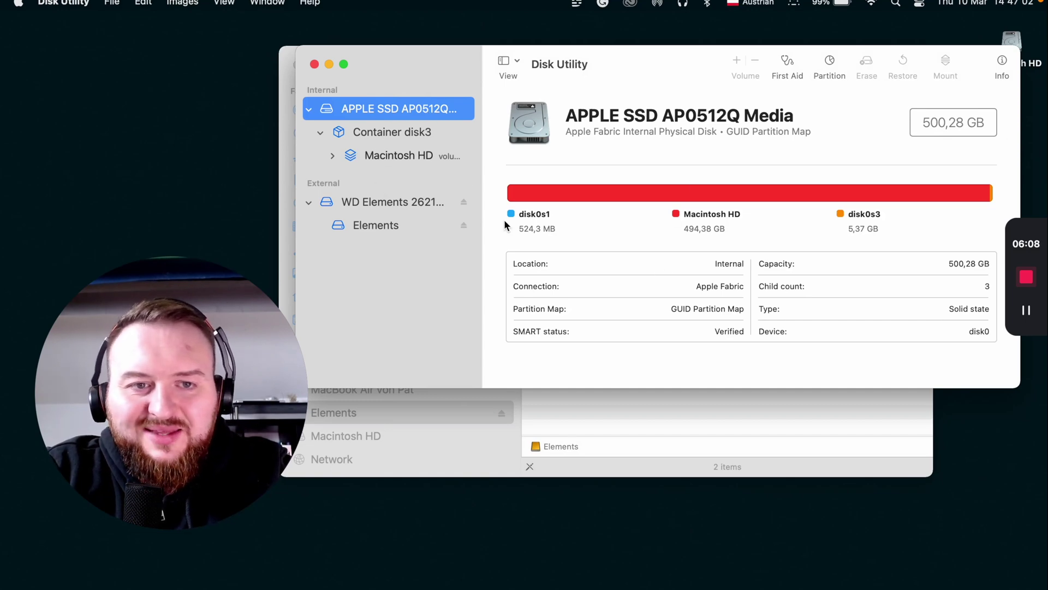
left_click(344, 203)
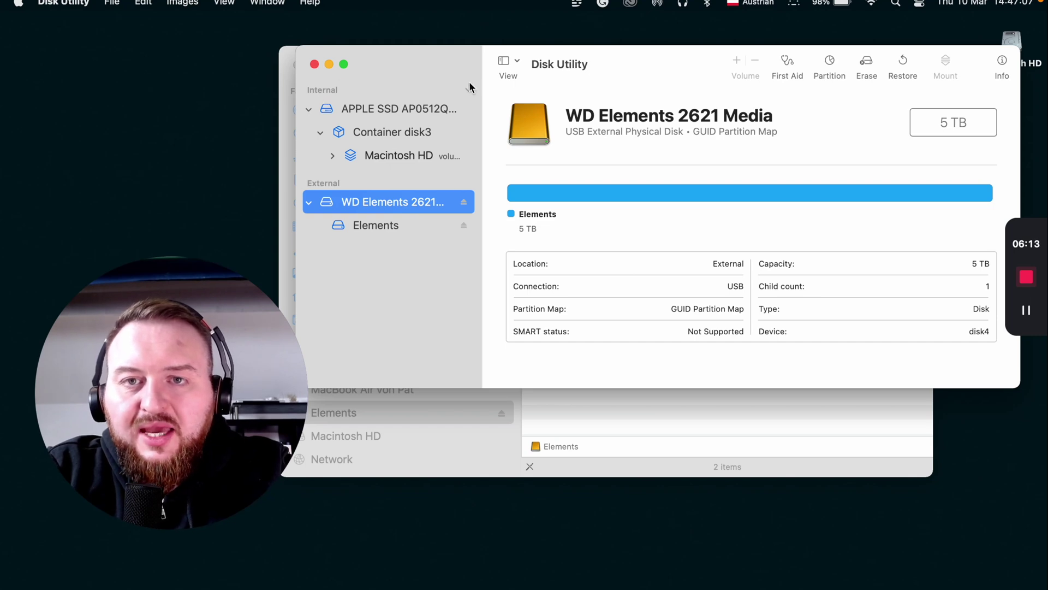
left_click(506, 60)
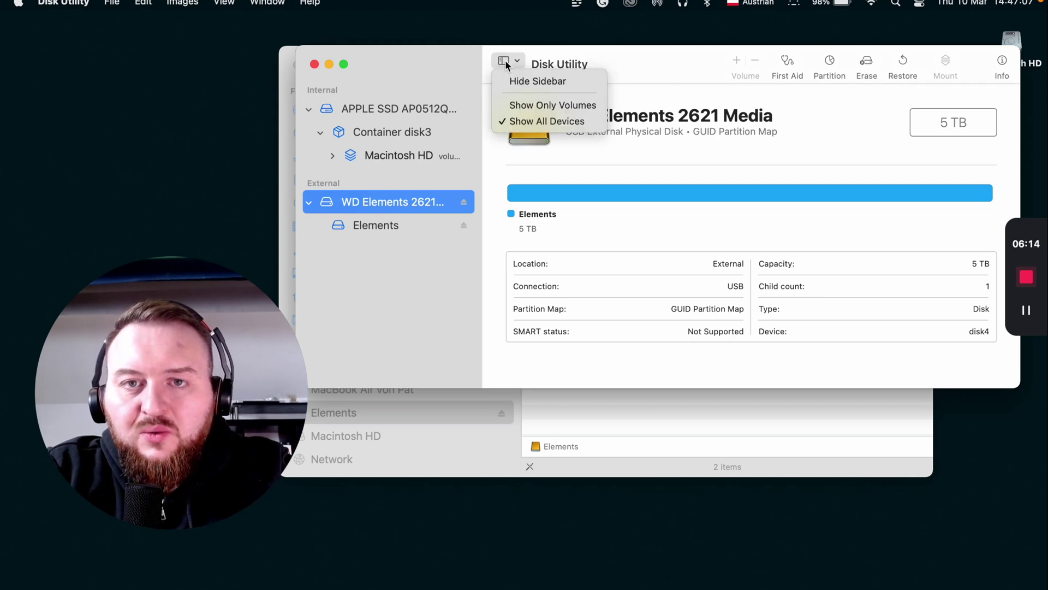
left_click(534, 122)
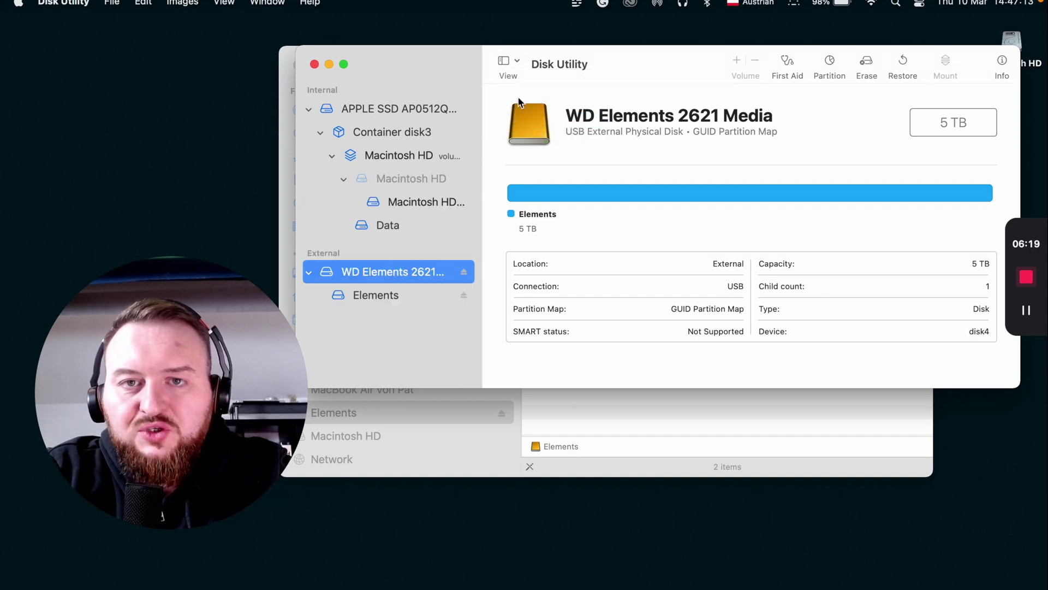
left_click(506, 62)
left_click(538, 100)
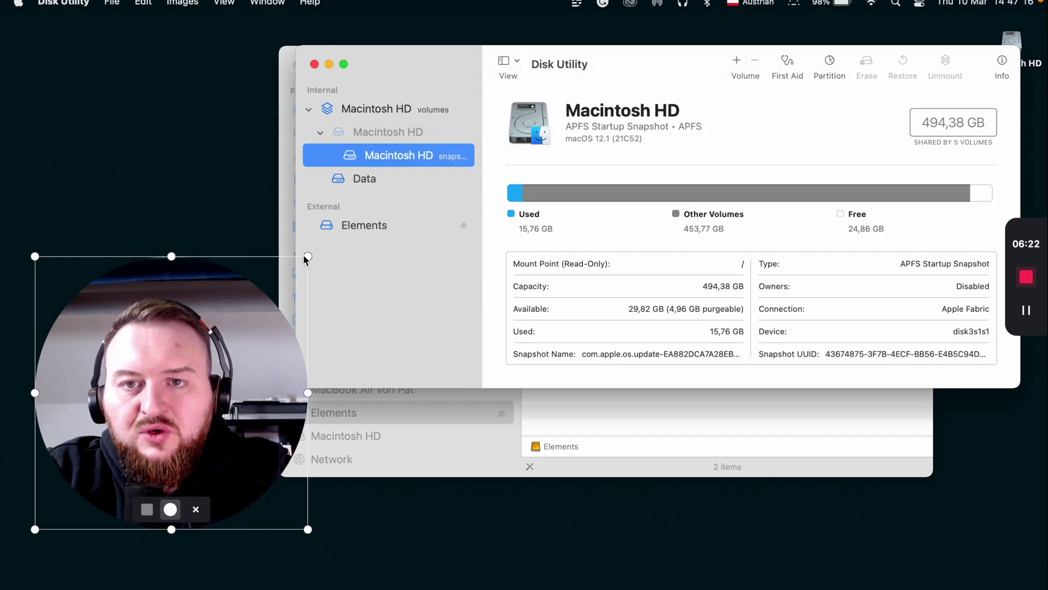
left_click(355, 224)
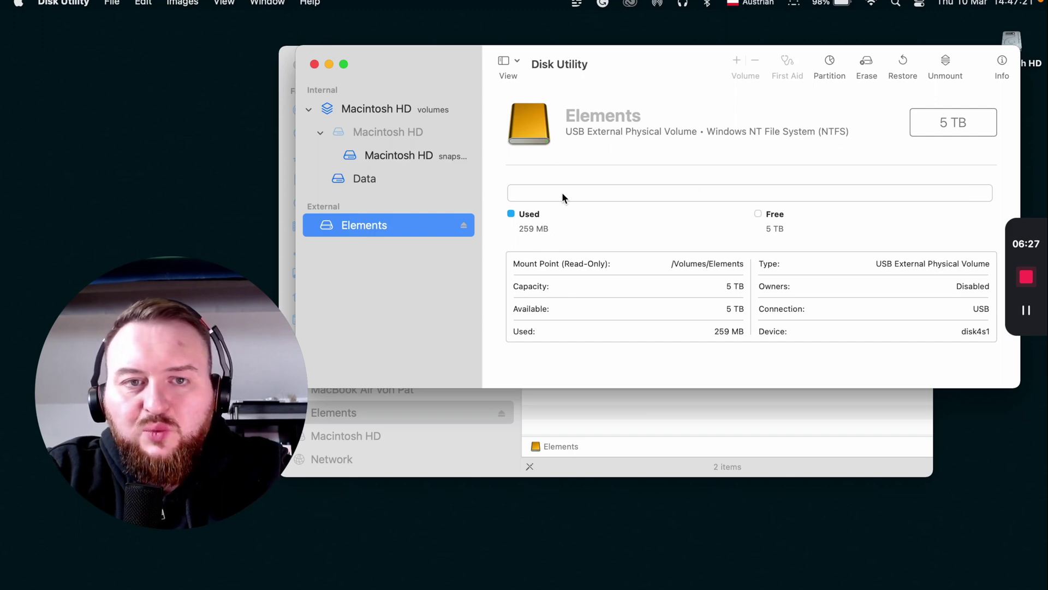
- Show all devices, select the whole WD Elements 2621 Media drive, and start erasing it
left_click(511, 70)
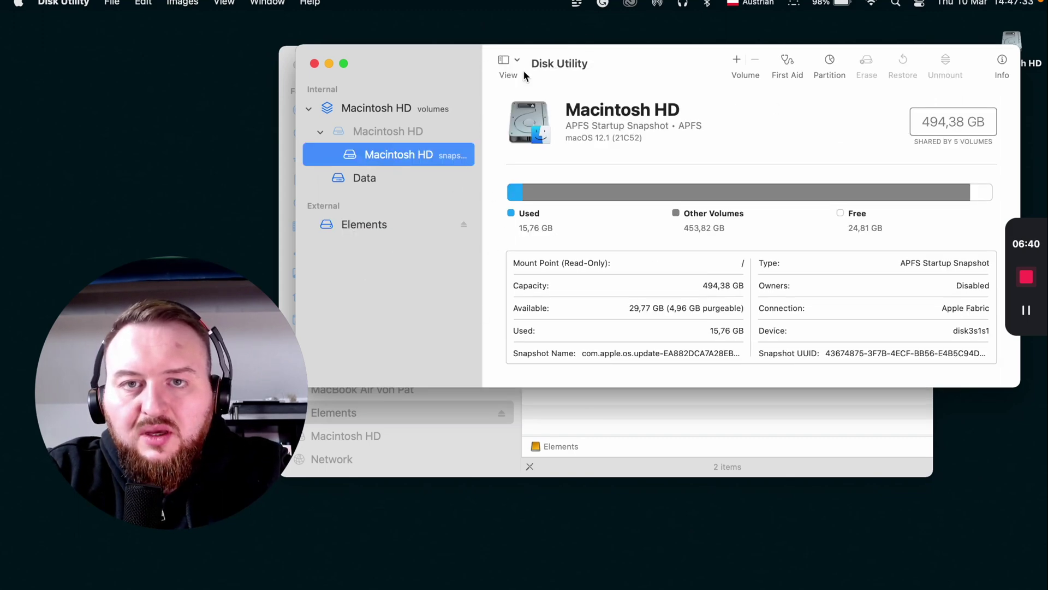
left_click(506, 61)
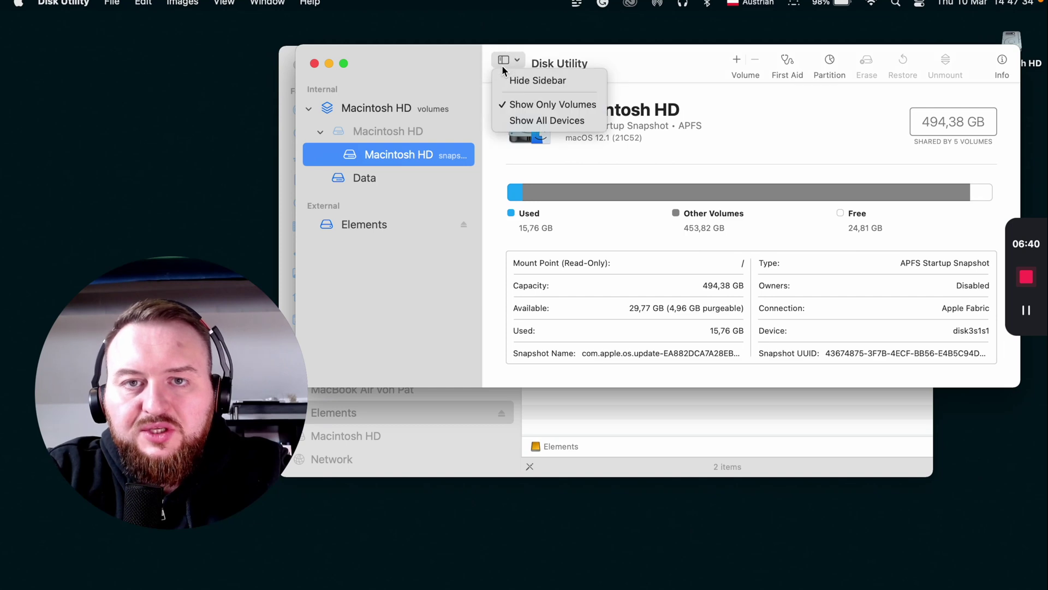
left_click(521, 122)
left_click(376, 271)
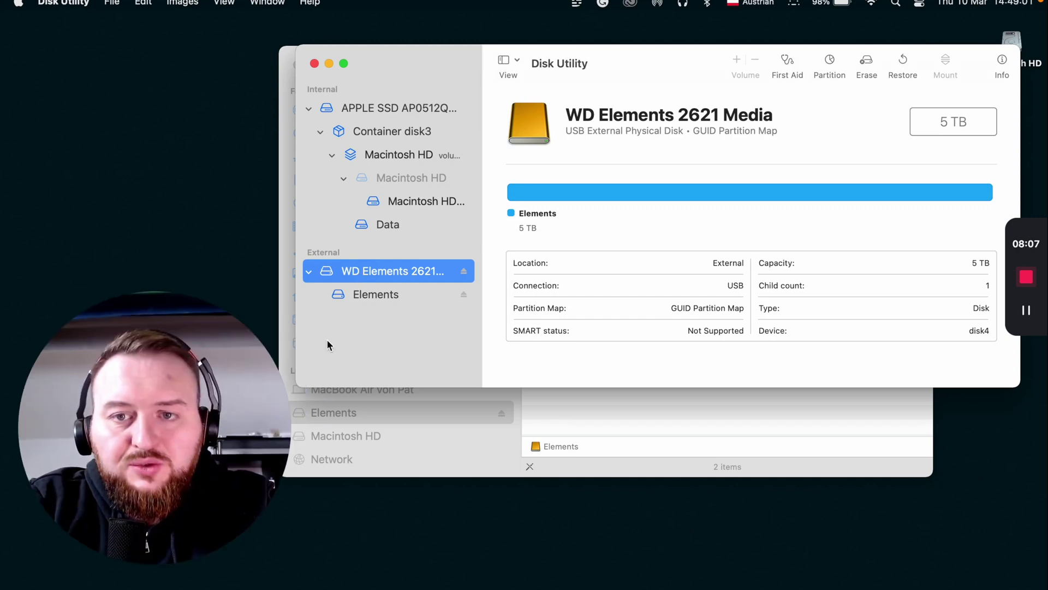
left_click(870, 62)
- Choose Mac OS Extended (Journaled) from the erase dialog's format list, then reopen the format list
left_click(672, 232)
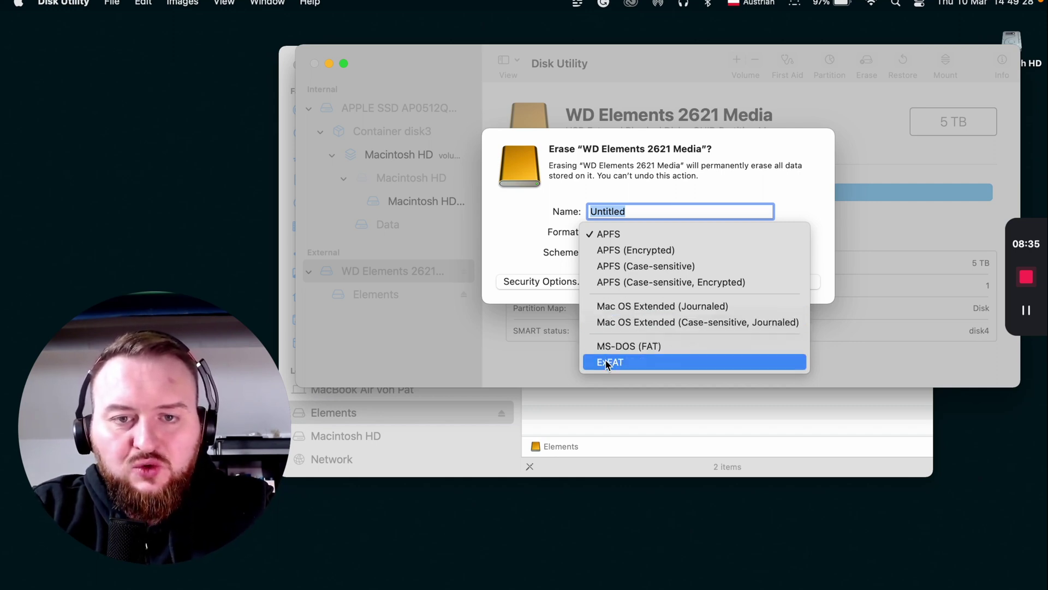
left_click(624, 307)
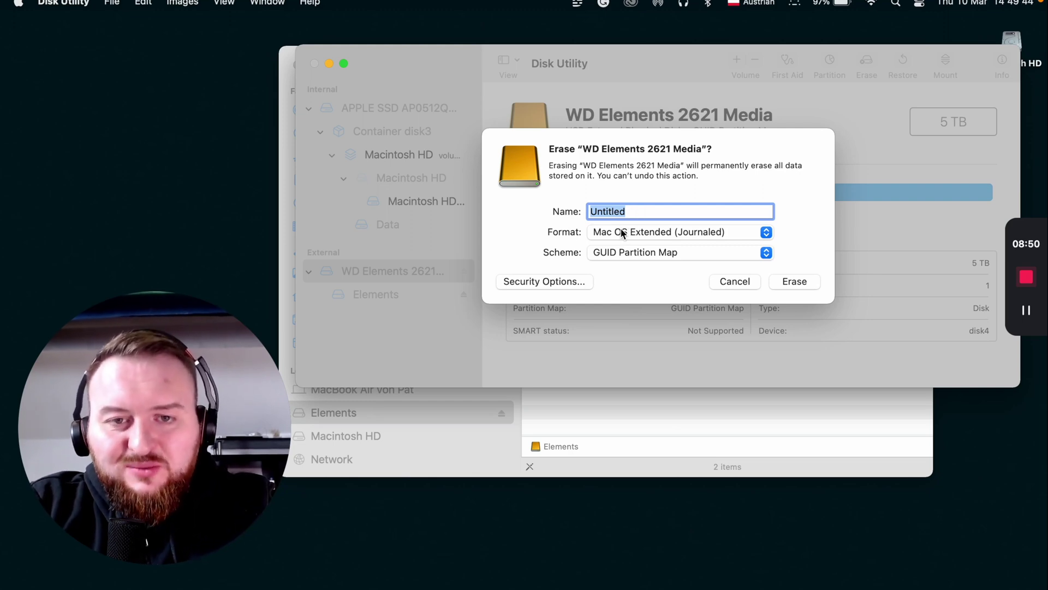
left_click(623, 232)
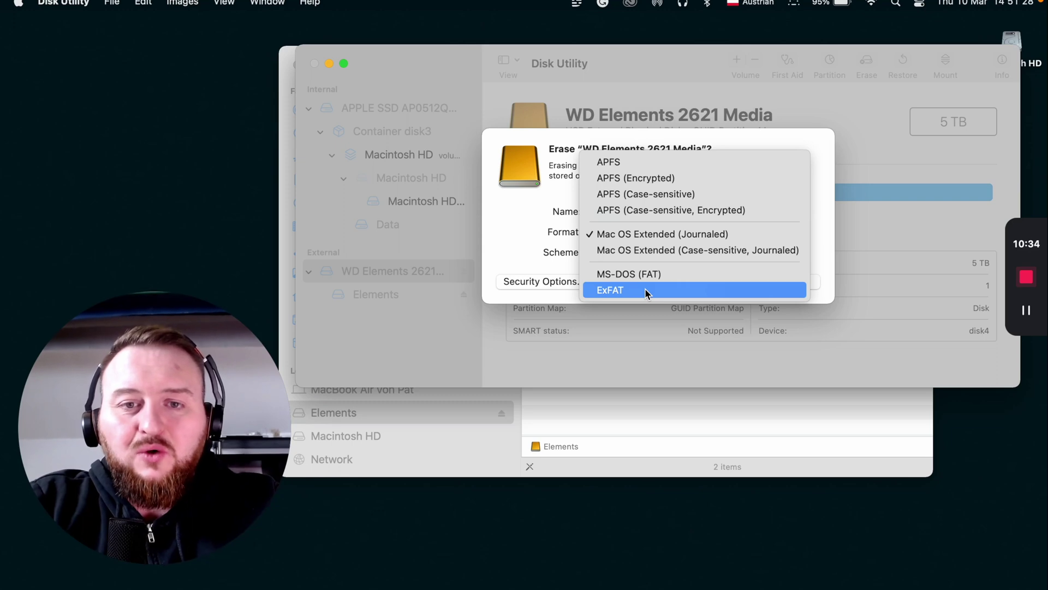
- Choose ExFAT, replace the name Untitled with Productive, and erase the WD Elements drive
left_click(643, 294)
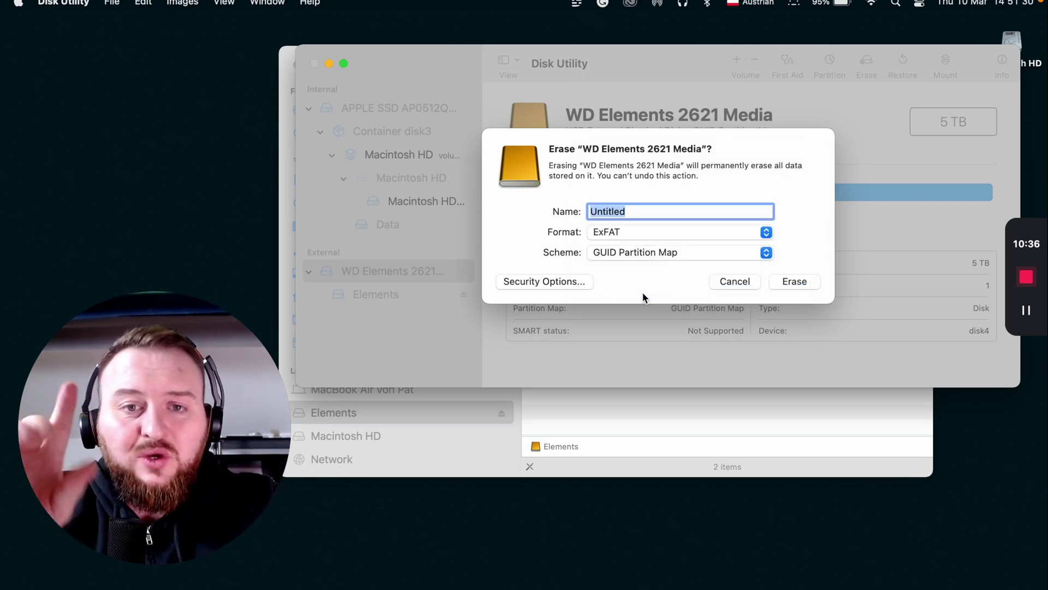
key("BackSpace")
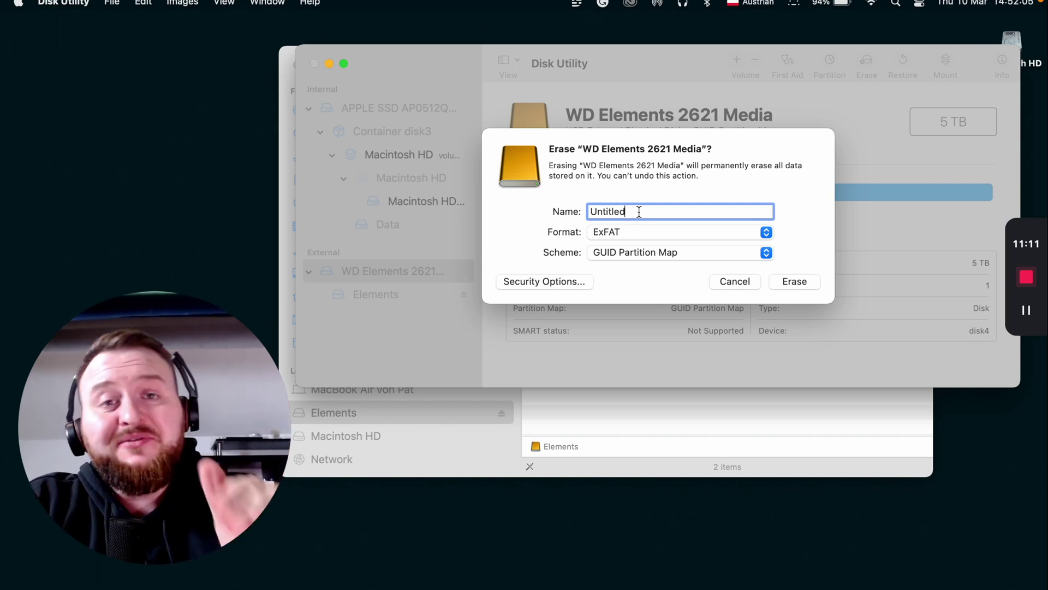
double_click(638, 212)
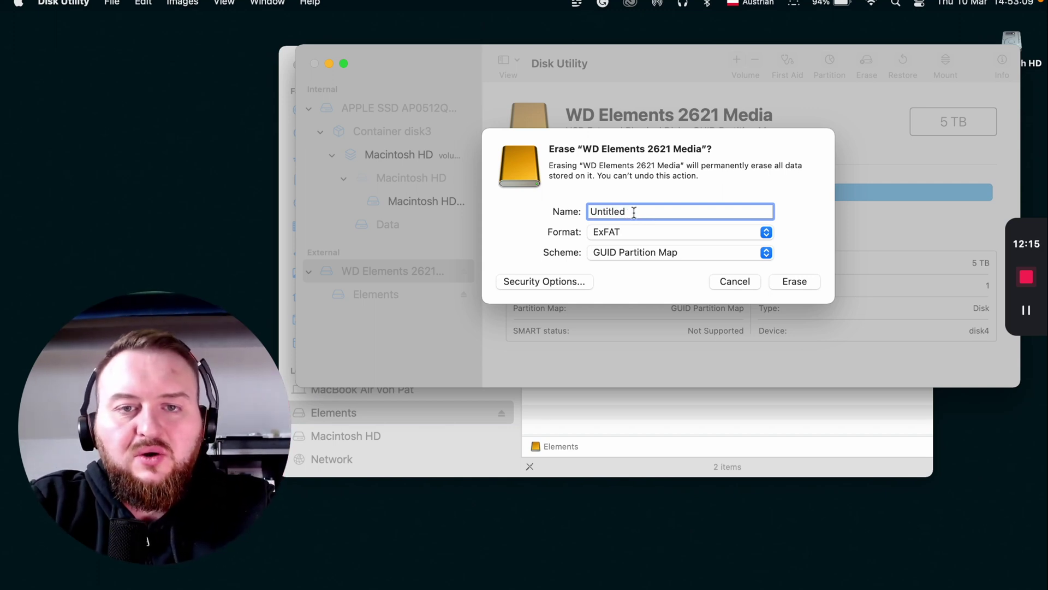
double_click(632, 211)
key("BackSpace")
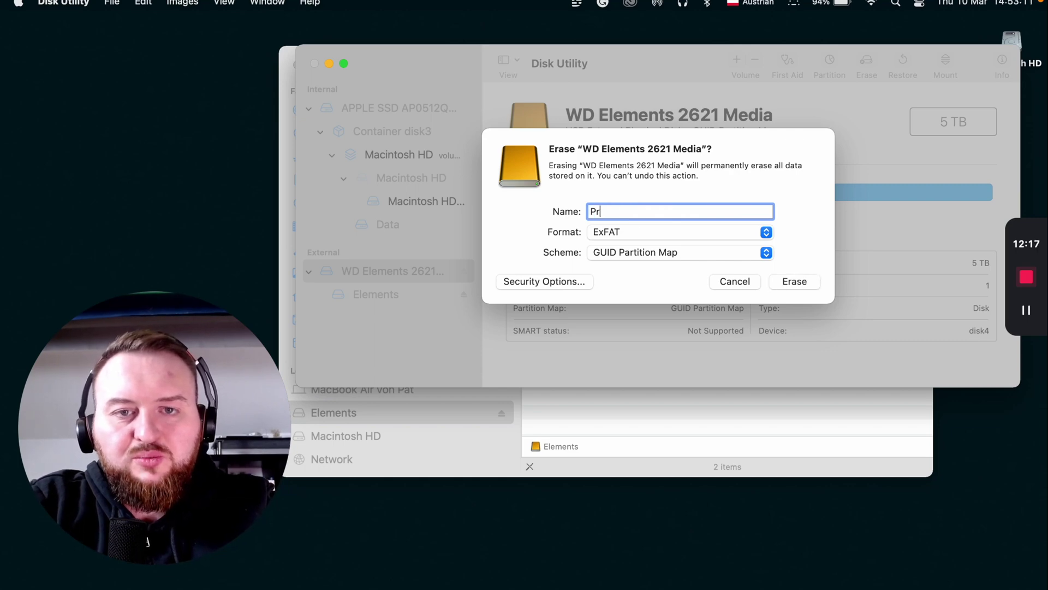
type("Productive")
left_click(795, 281)
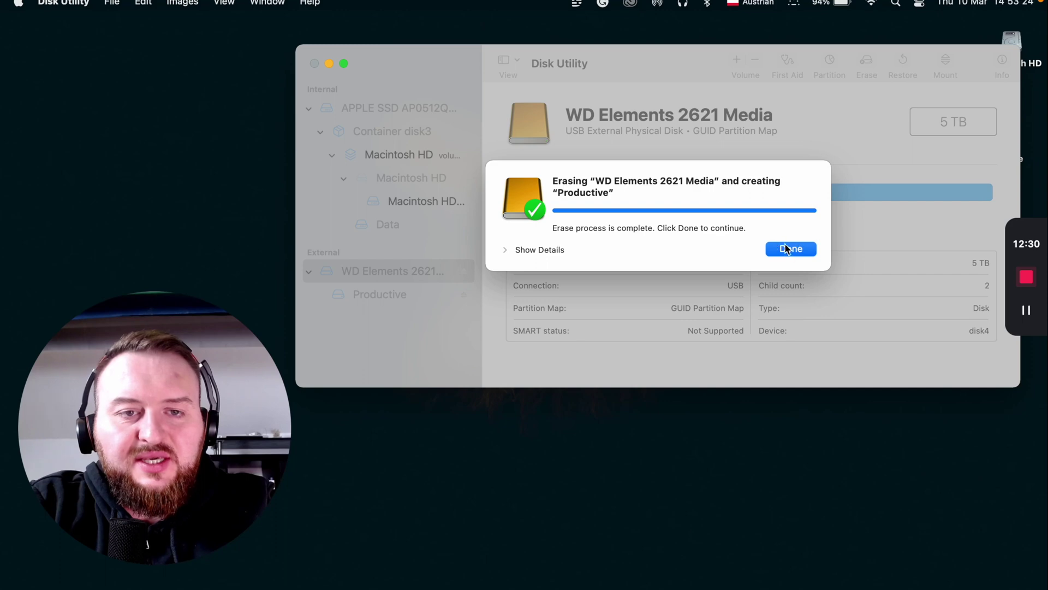
- Dismiss the erase notice and open the Productive drive in a new Finder window
left_click(786, 249)
right_click(517, 415)
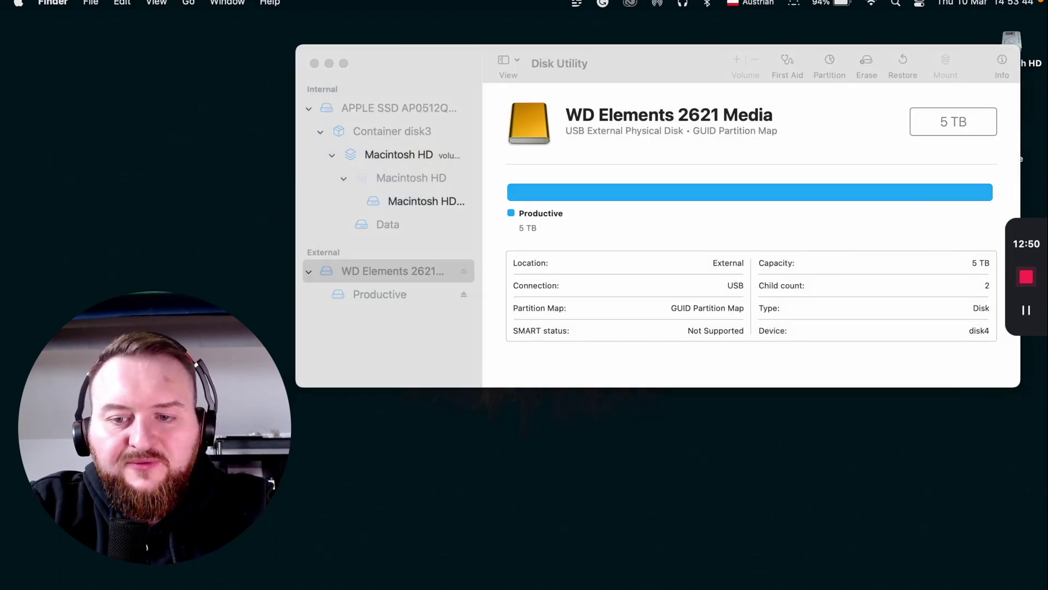
key("super+n")
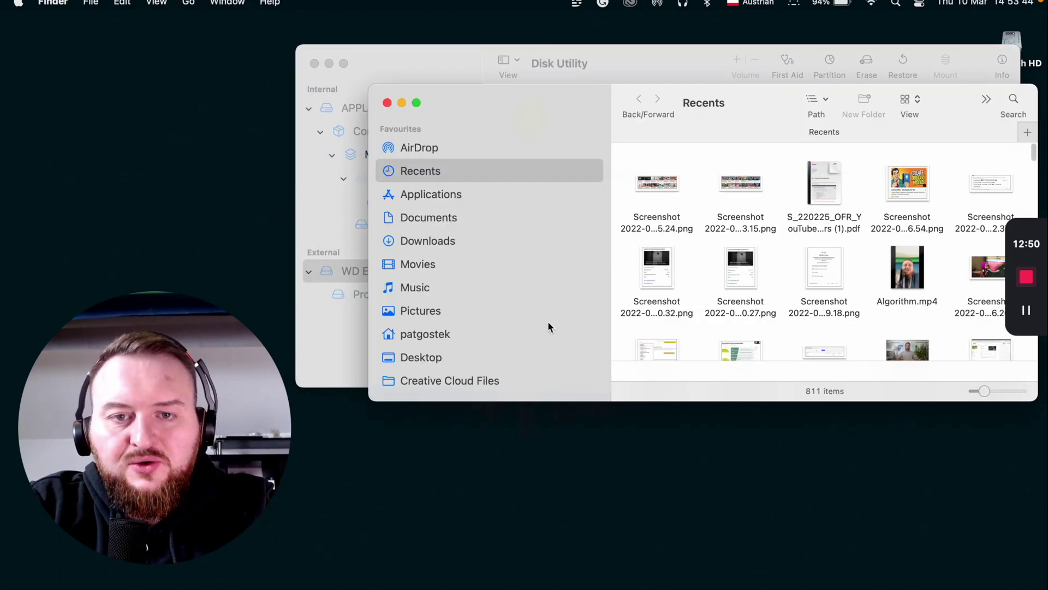
scroll(430, 352, "down", 5)
left_click(437, 334)
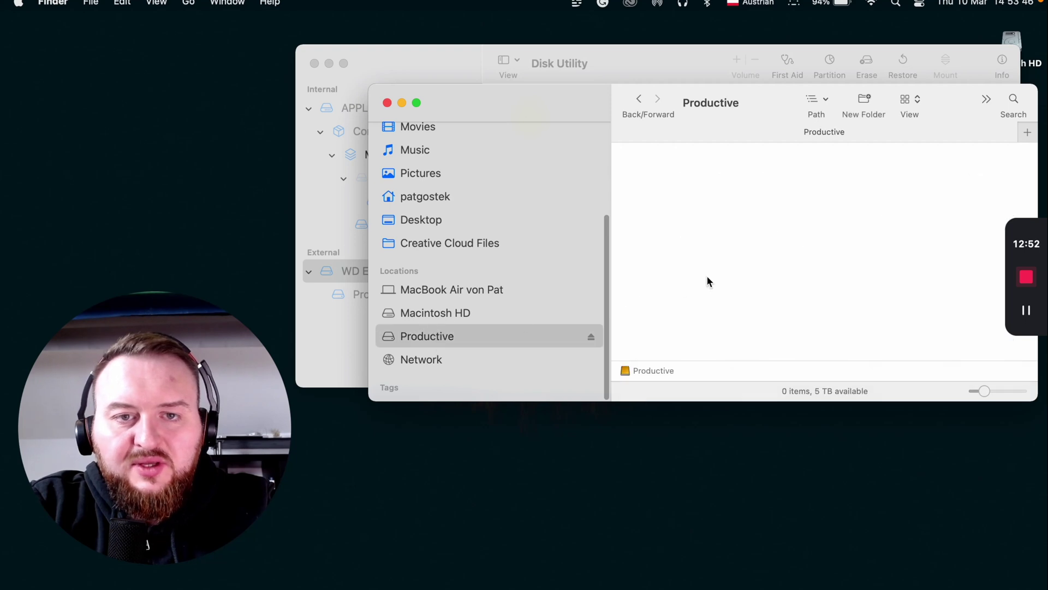
- Create a new folder on Productive and start naming it 'Test'
right_click(707, 276)
left_click(349, 344)
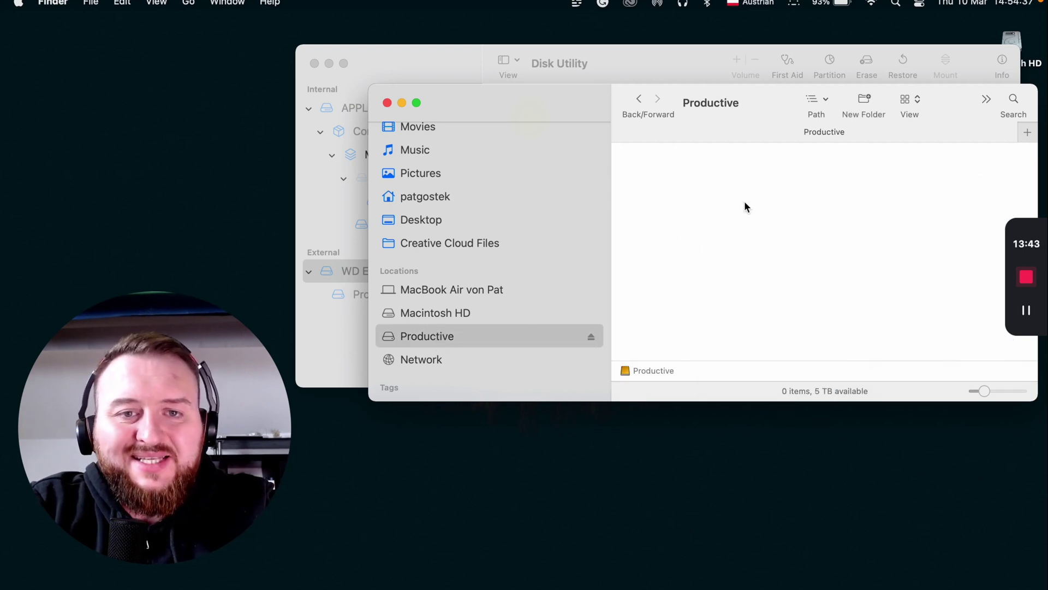
right_click(745, 200)
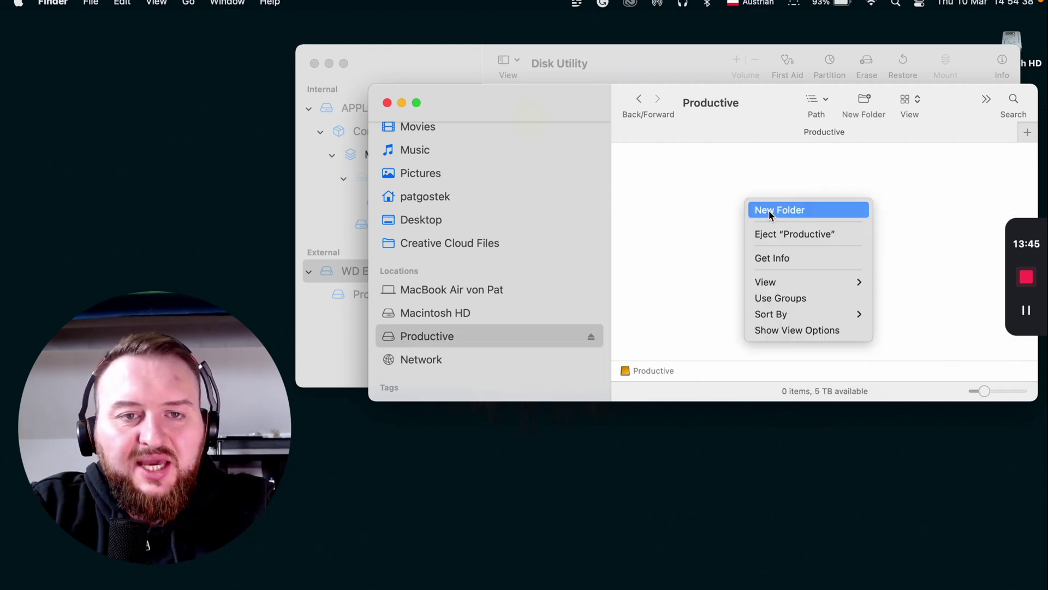
left_click(769, 210)
type("Test")
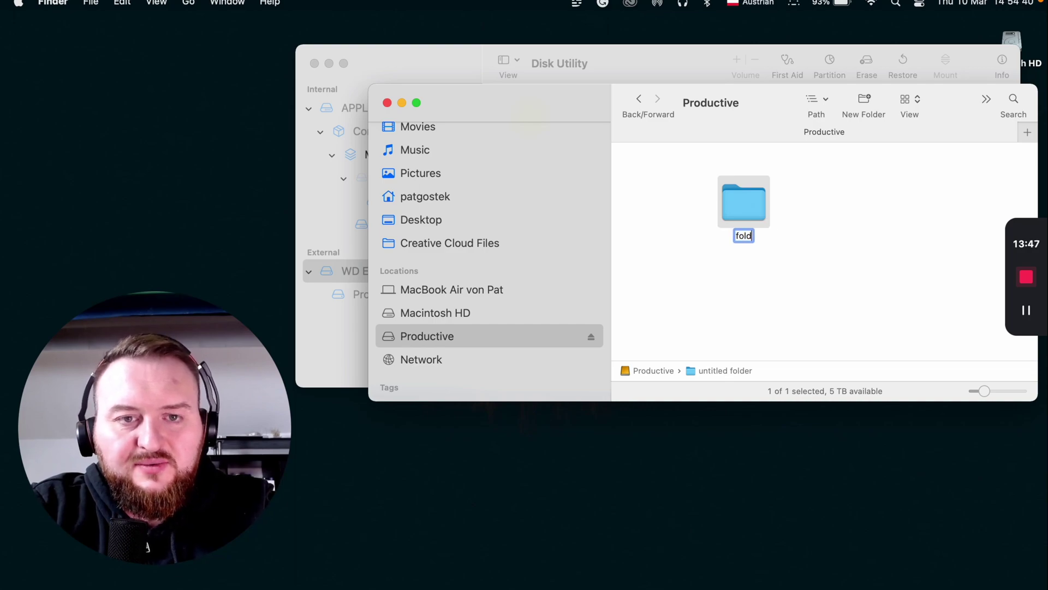